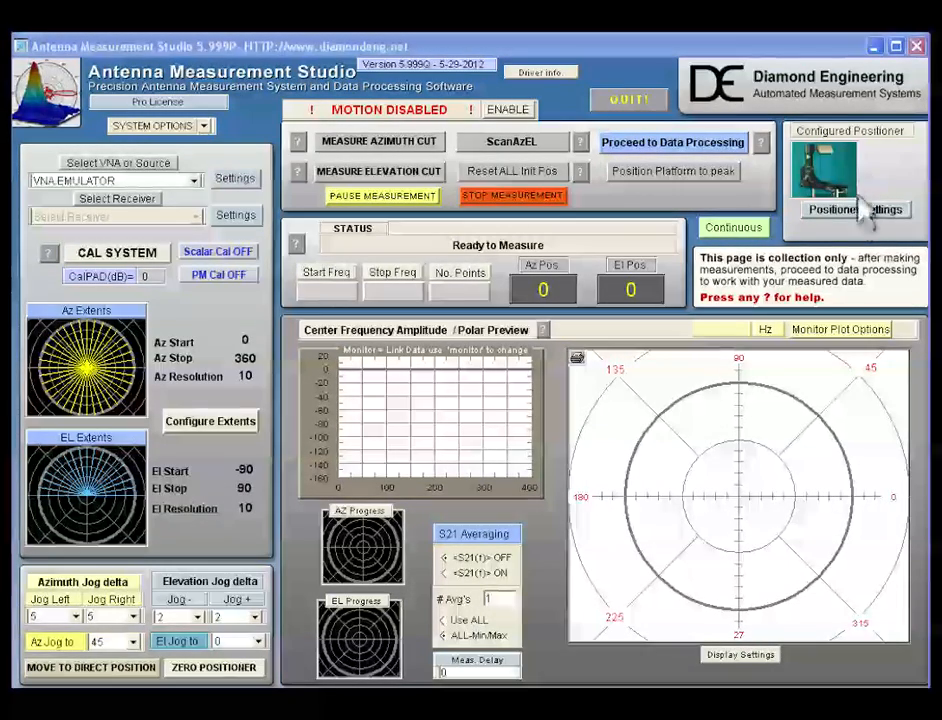
Review the positioner's motor and control settings and save them without restarting, leaving the extents unchanged
click(855, 210)
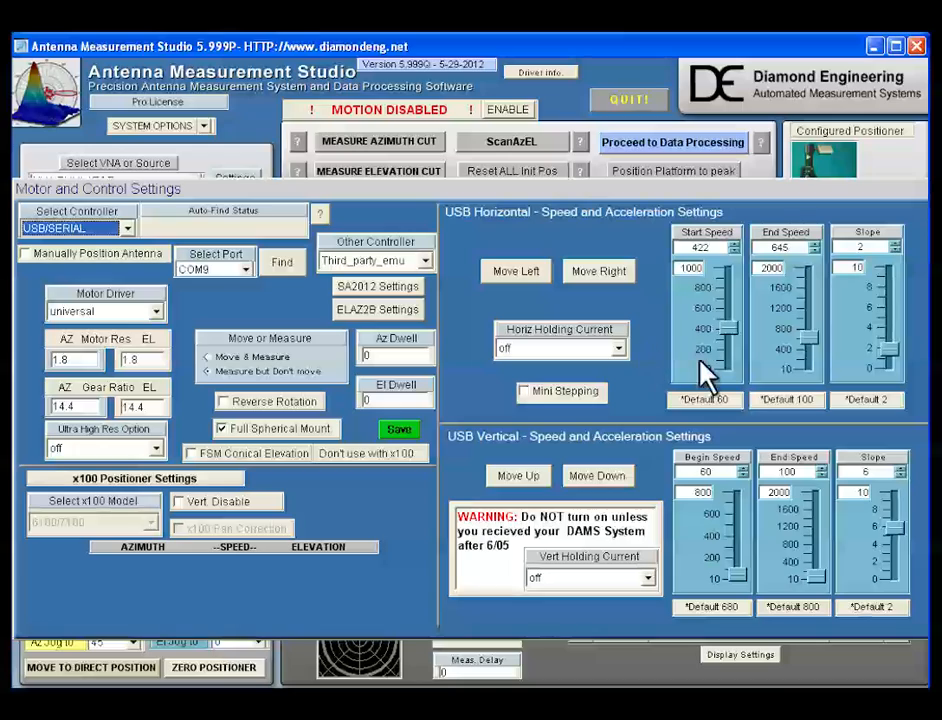
click(398, 430)
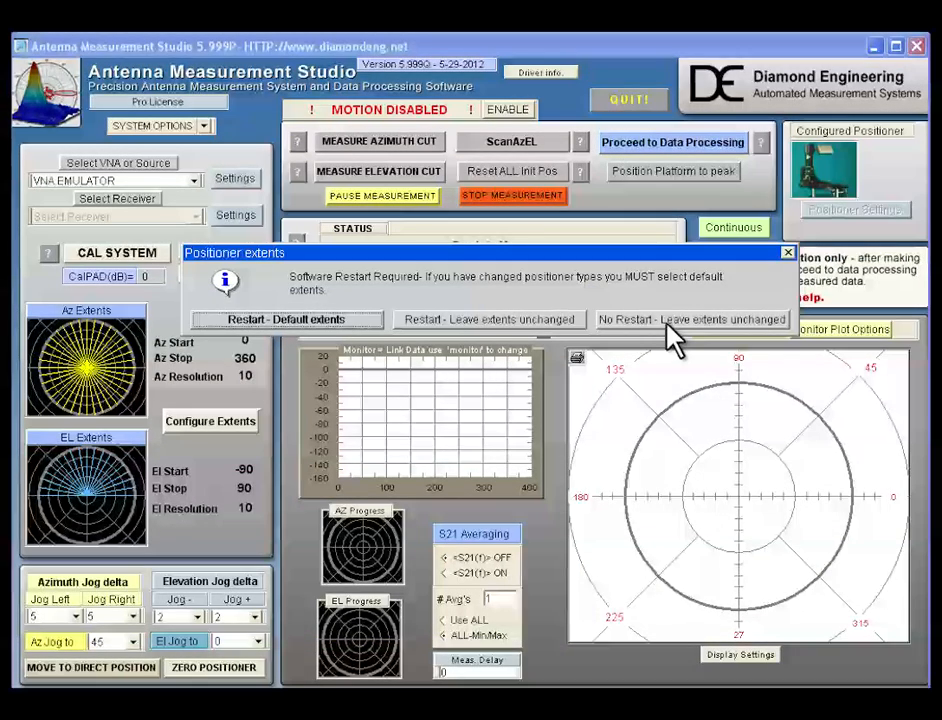
click(667, 323)
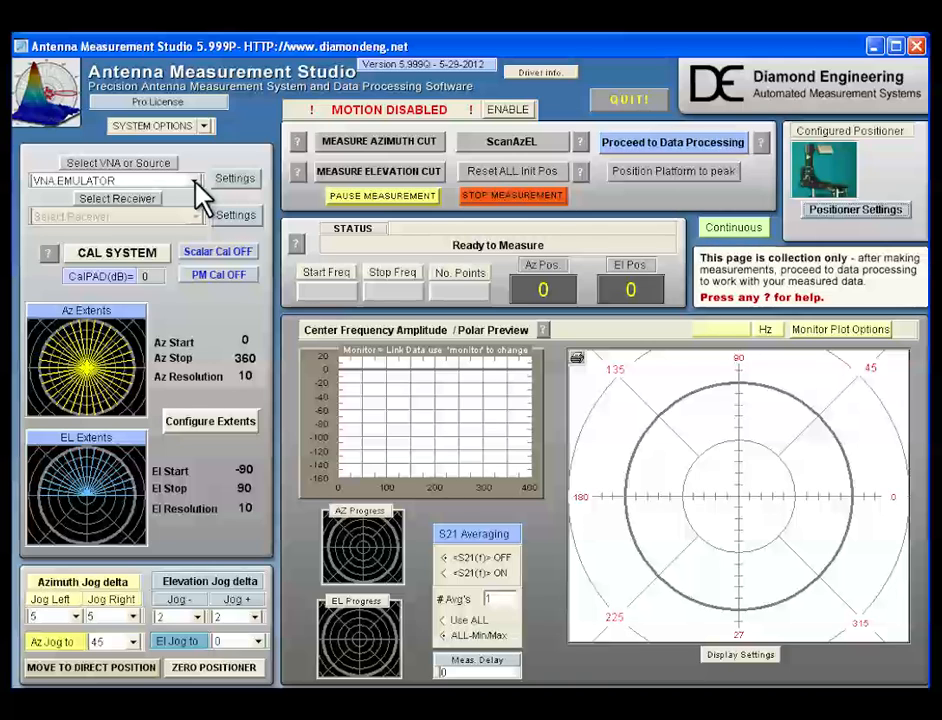
Select VNA.EMULATOR as the VNA source and open its antenna simulation library settings
click(196, 182)
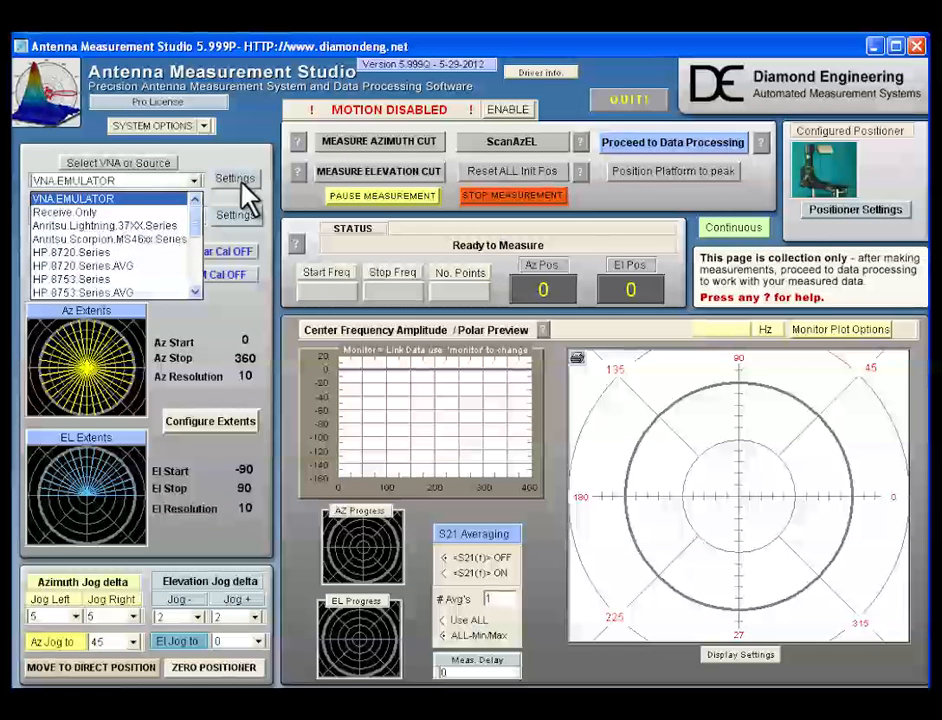
click(148, 199)
click(236, 180)
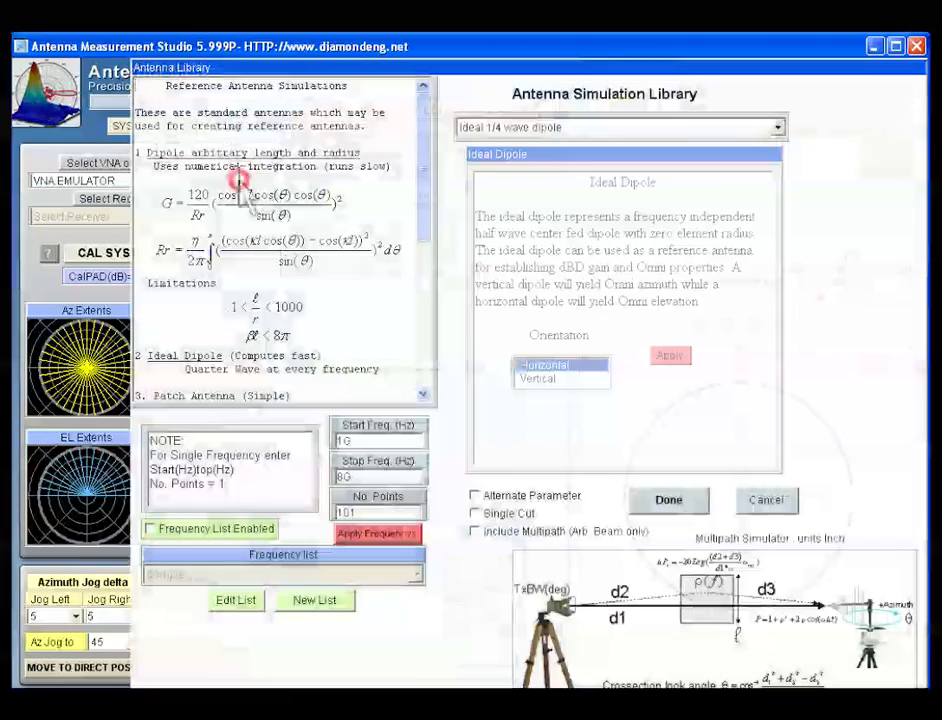
drag(538, 68, 524, 67)
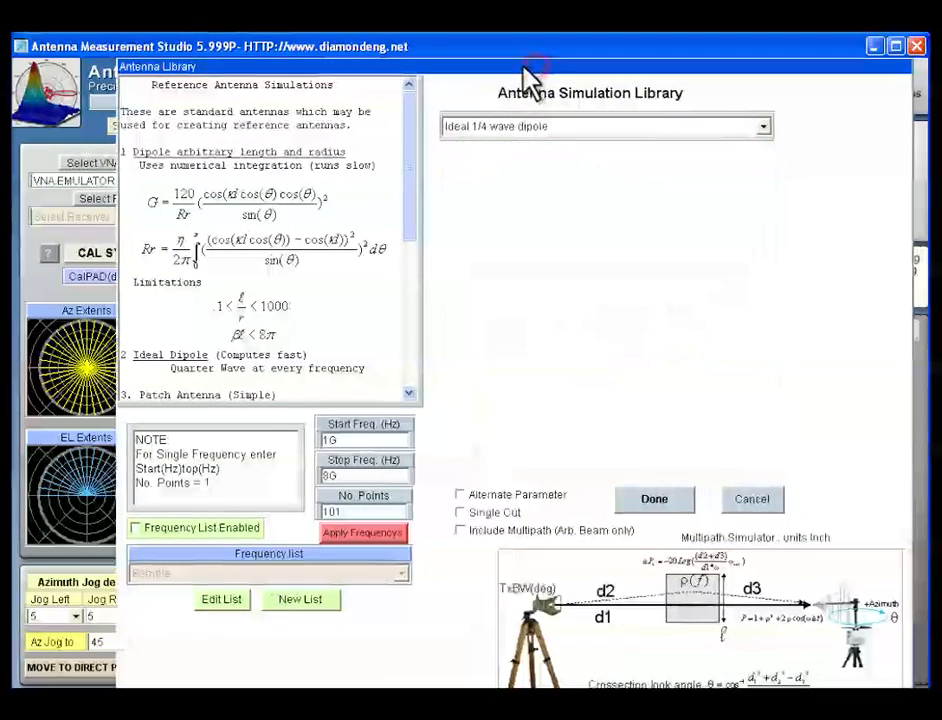
Choose the Ideal 1/4 wave dipole as the simulated antenna and accept the library settings
click(764, 127)
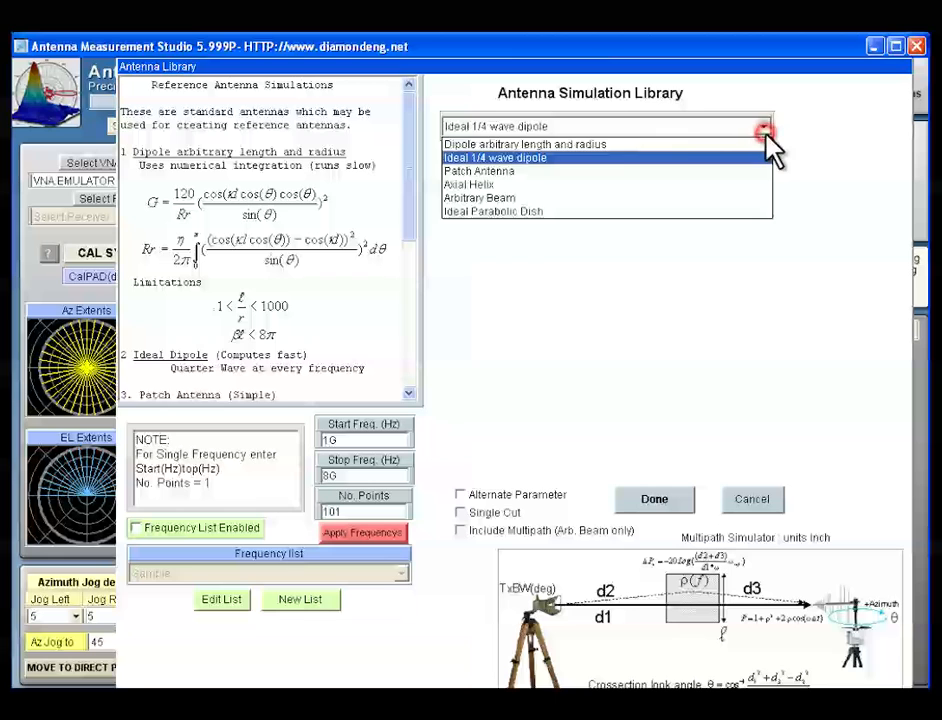
click(483, 200)
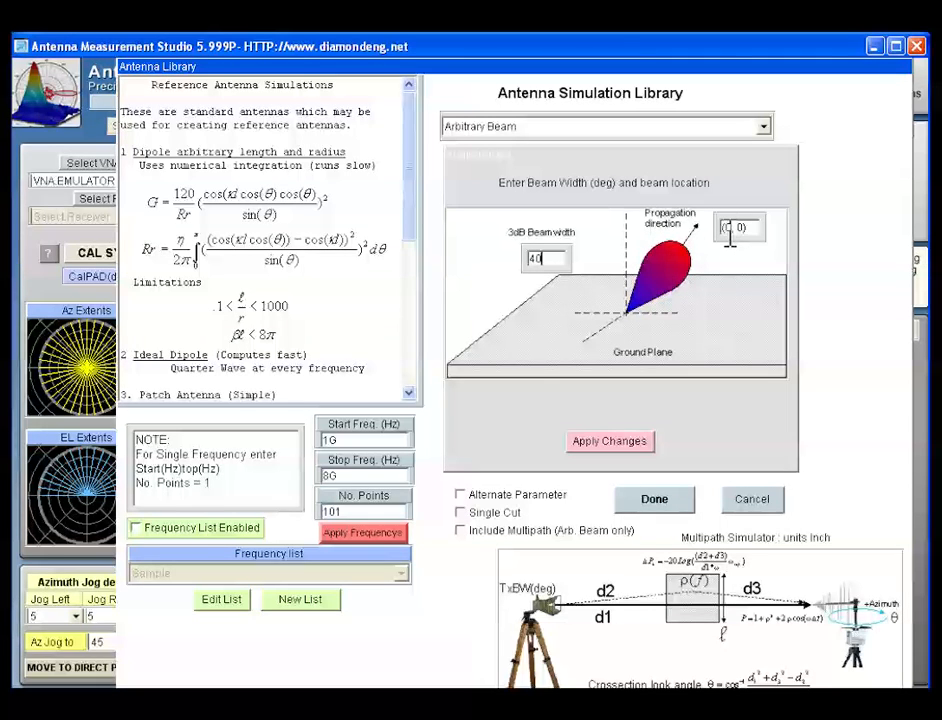
click(764, 128)
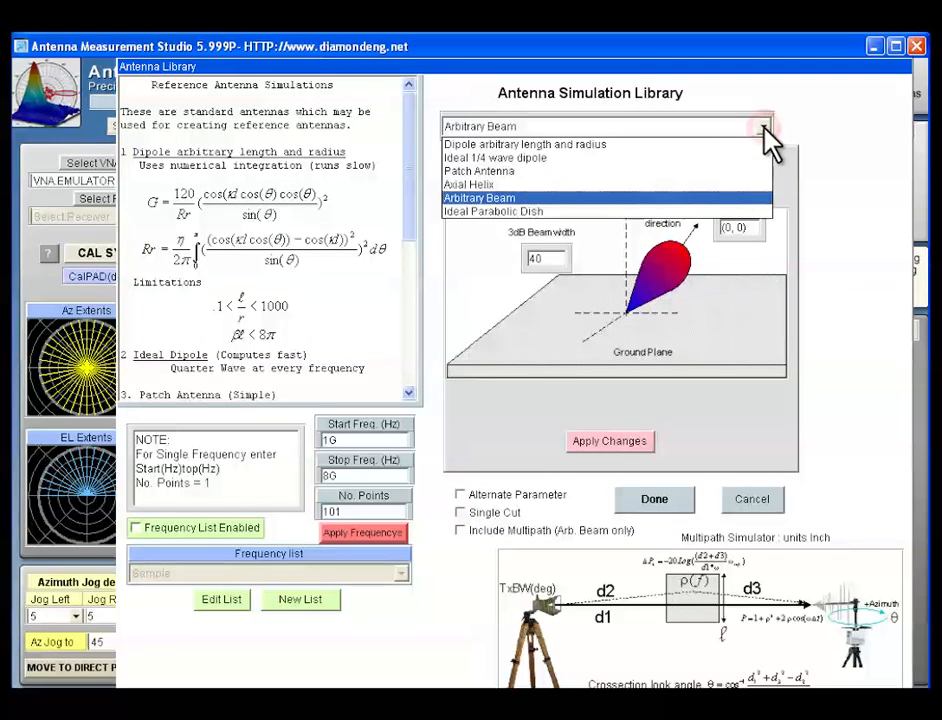
click(536, 170)
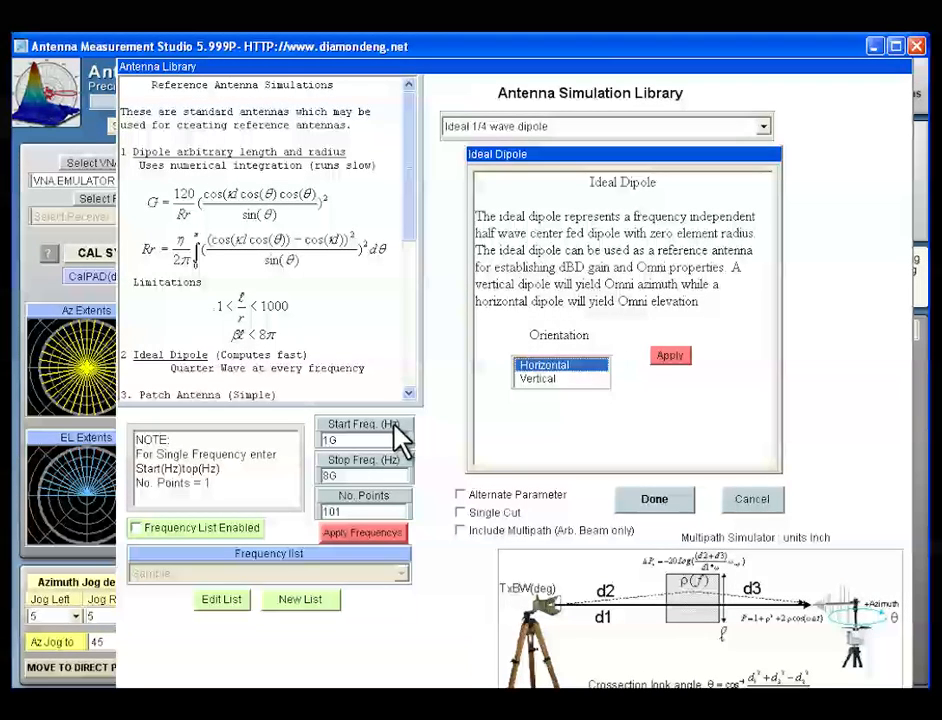
click(336, 443)
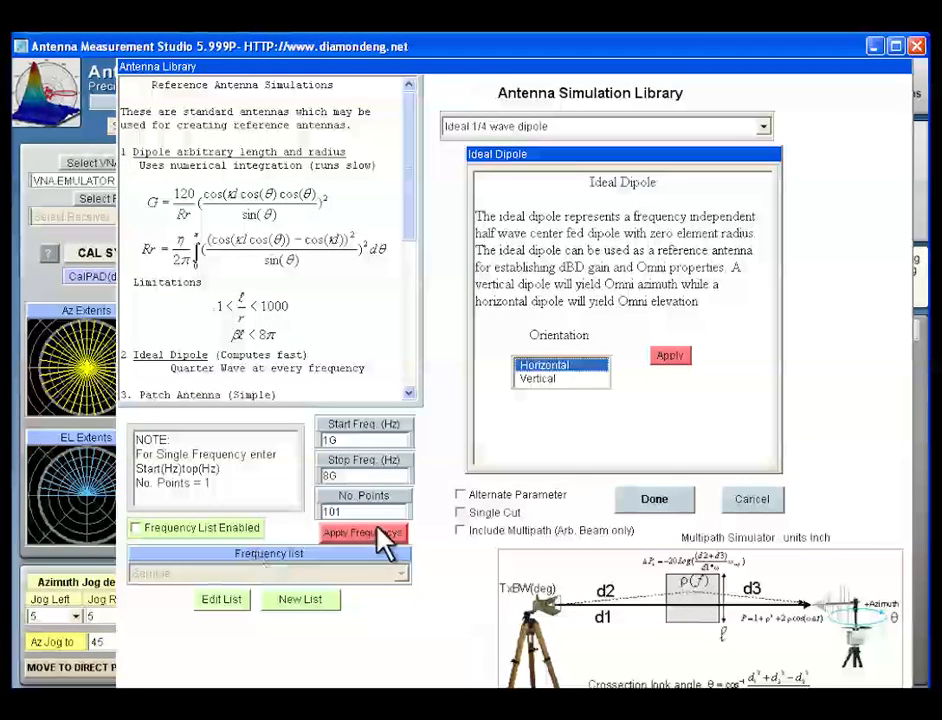
click(676, 499)
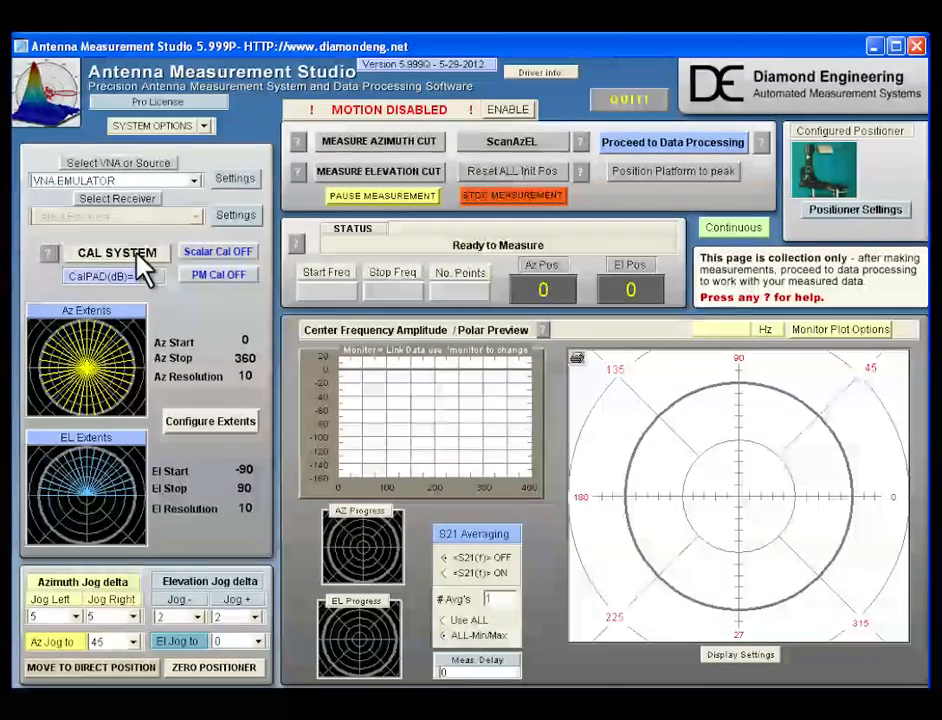
Look through the scalar system calibration and power head calibration, and exit without applying a calibration to measurements
click(137, 257)
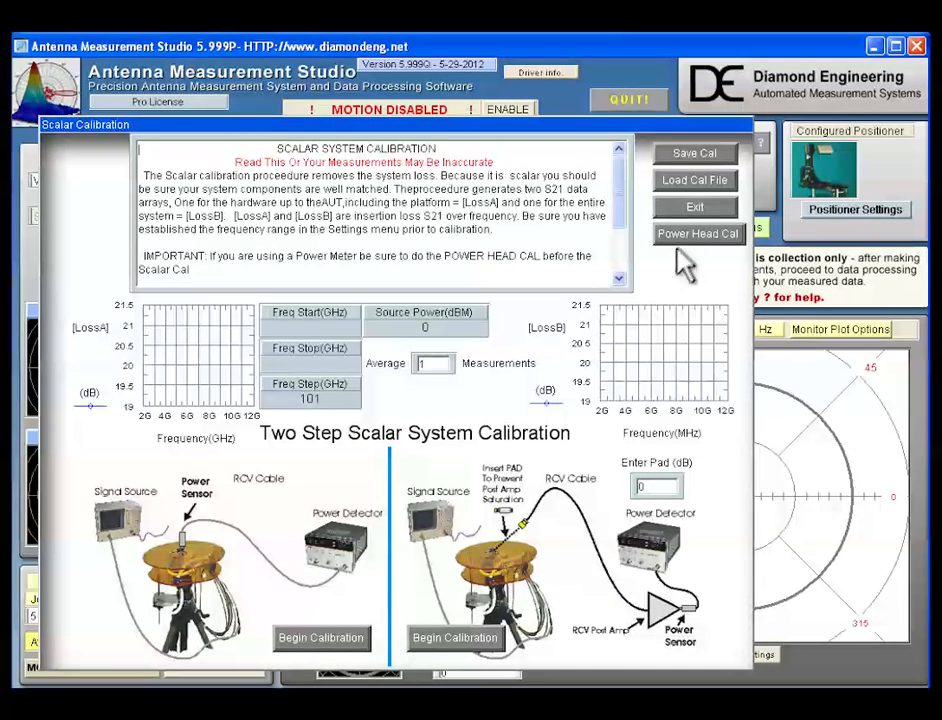
click(704, 238)
click(230, 558)
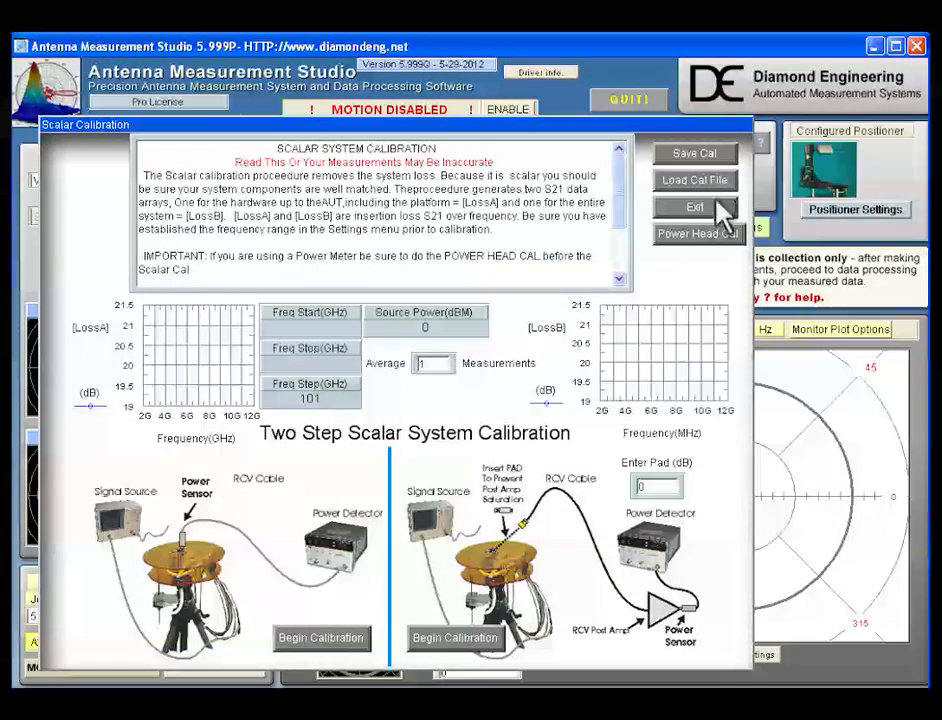
click(704, 218)
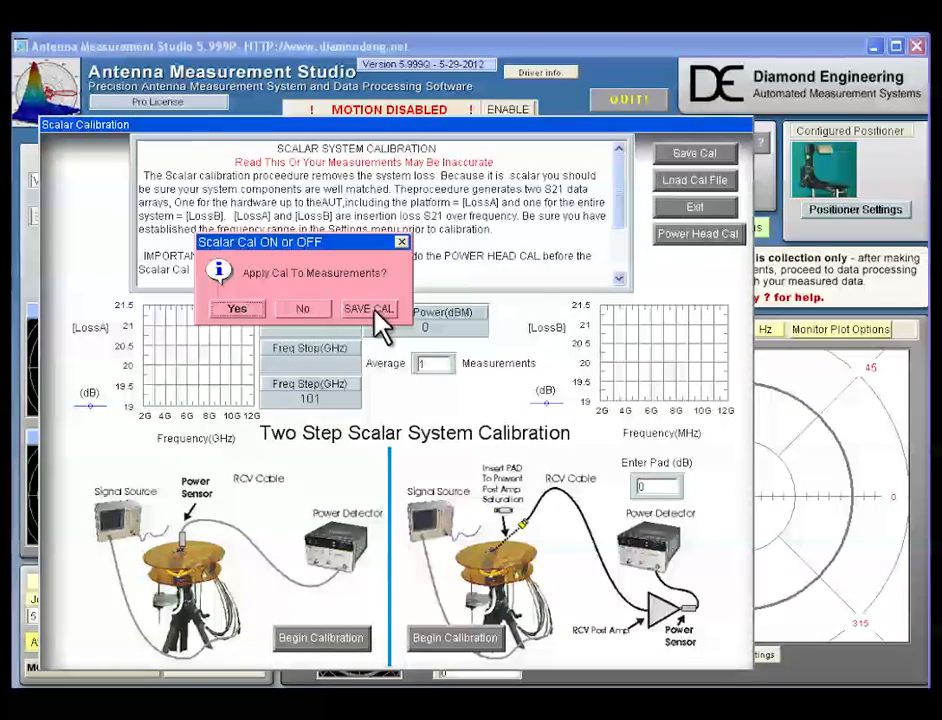
click(302, 309)
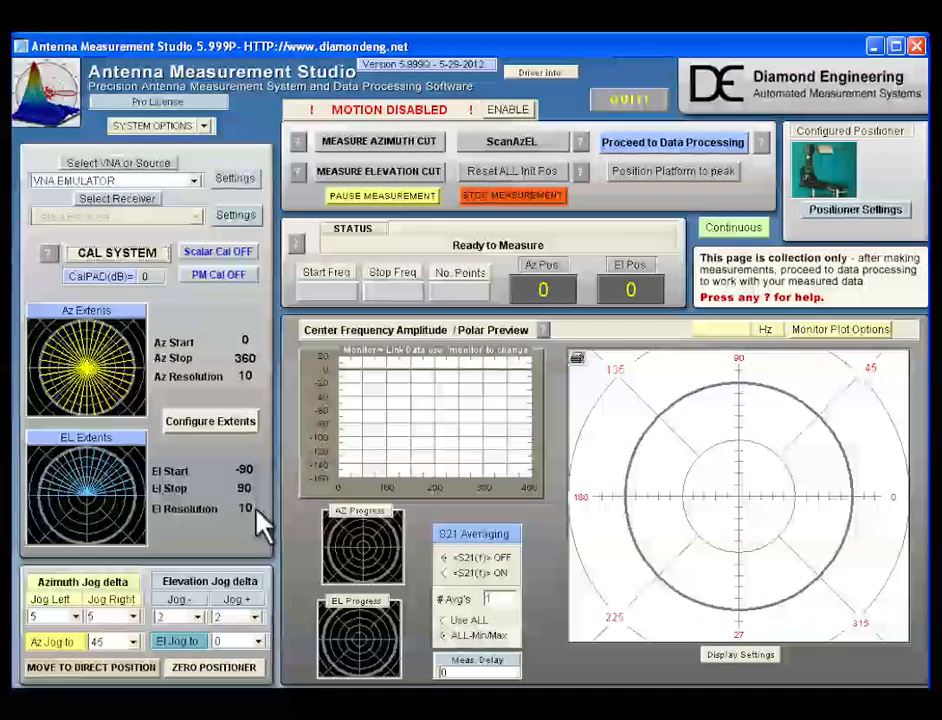
Configure the azimuth extents as a beam cut from -80 to 80 at 5-degree resolution with sliders locked for beamscan
click(224, 433)
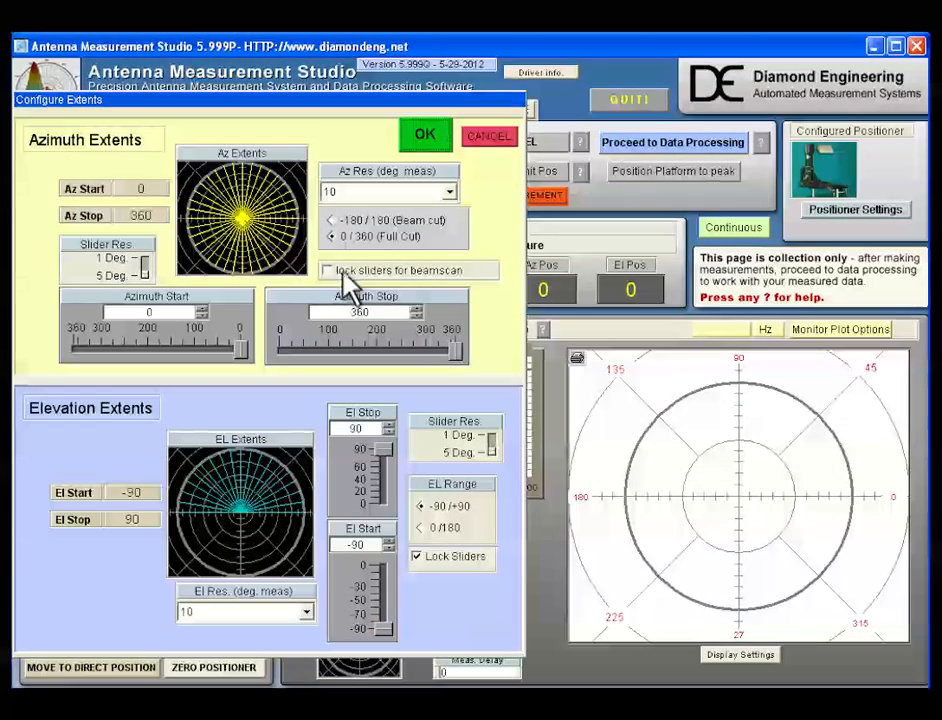
drag(455, 350, 333, 350)
click(331, 219)
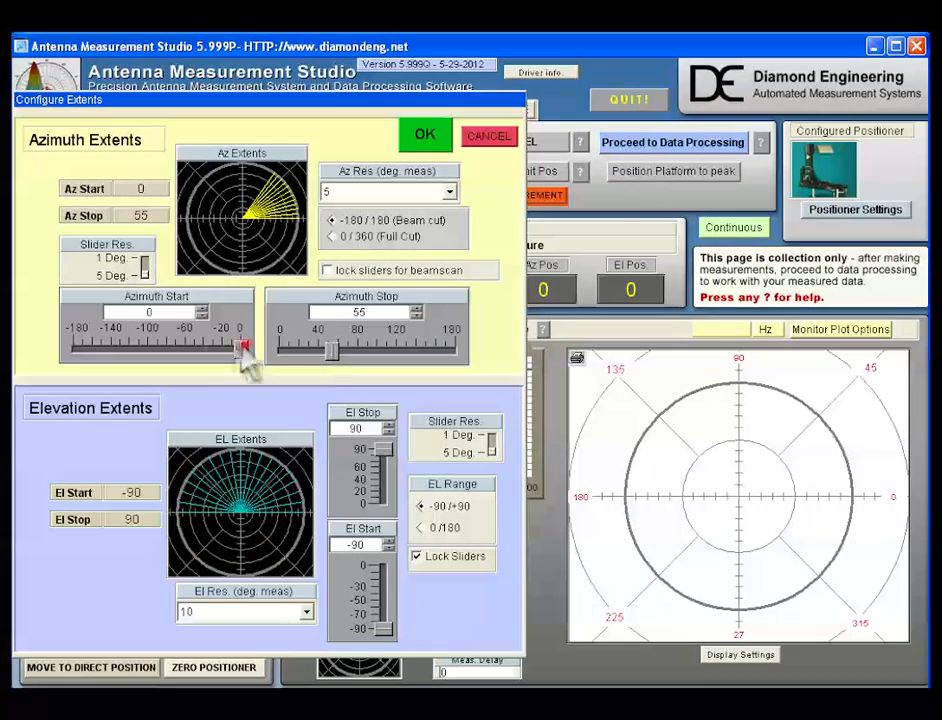
drag(241, 350, 214, 352)
click(328, 269)
drag(333, 351, 358, 351)
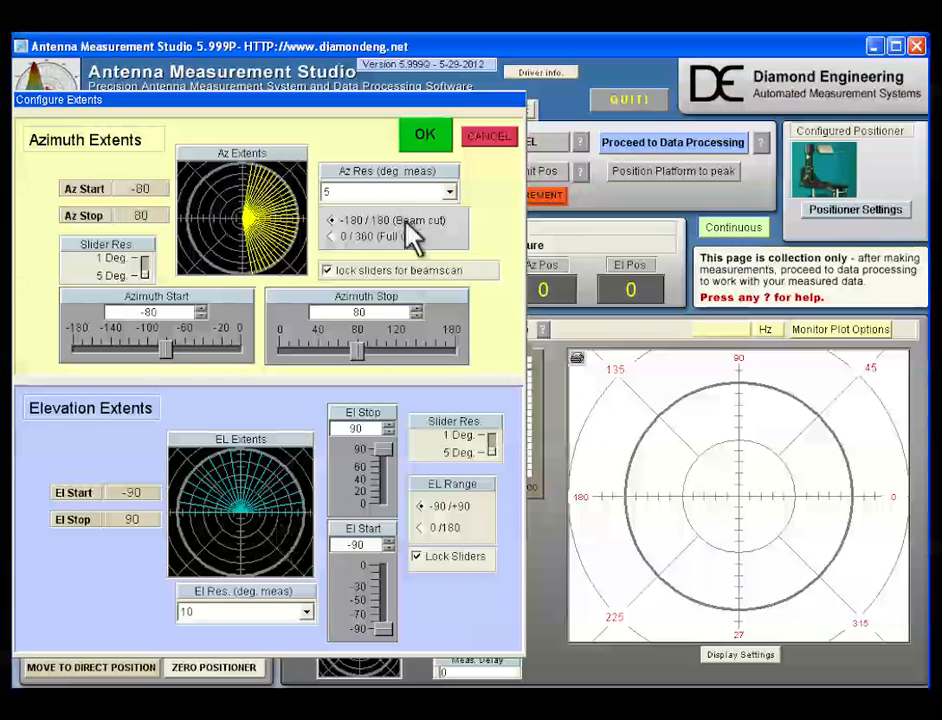
Set the azimuth extents to a full 0/360 cut at 10-degree resolution and accept the extents
click(330, 236)
drag(318, 352, 468, 355)
click(449, 192)
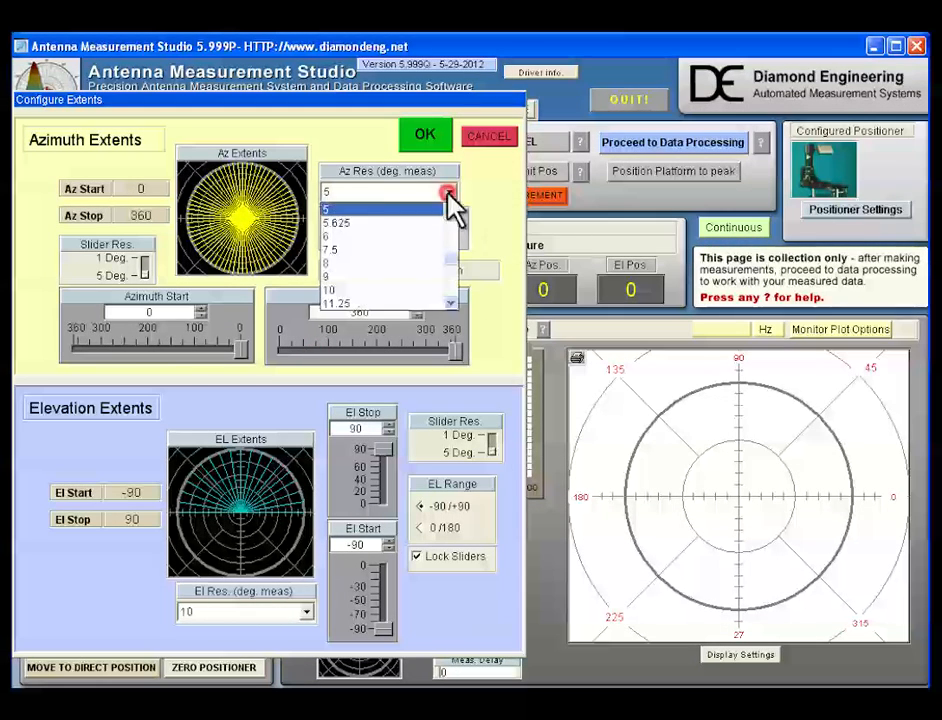
click(338, 283)
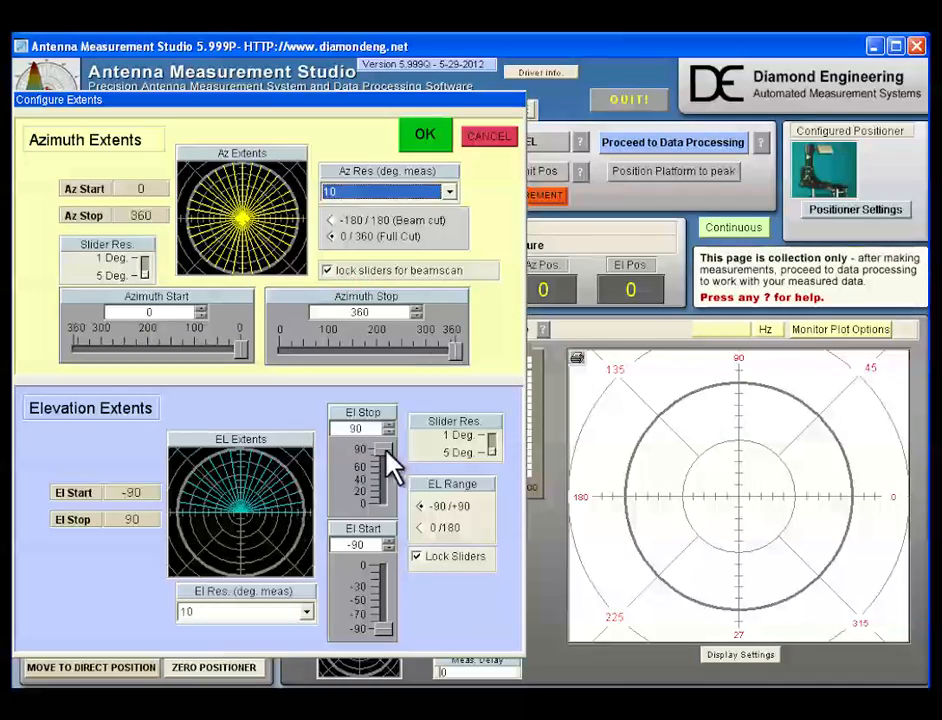
click(427, 137)
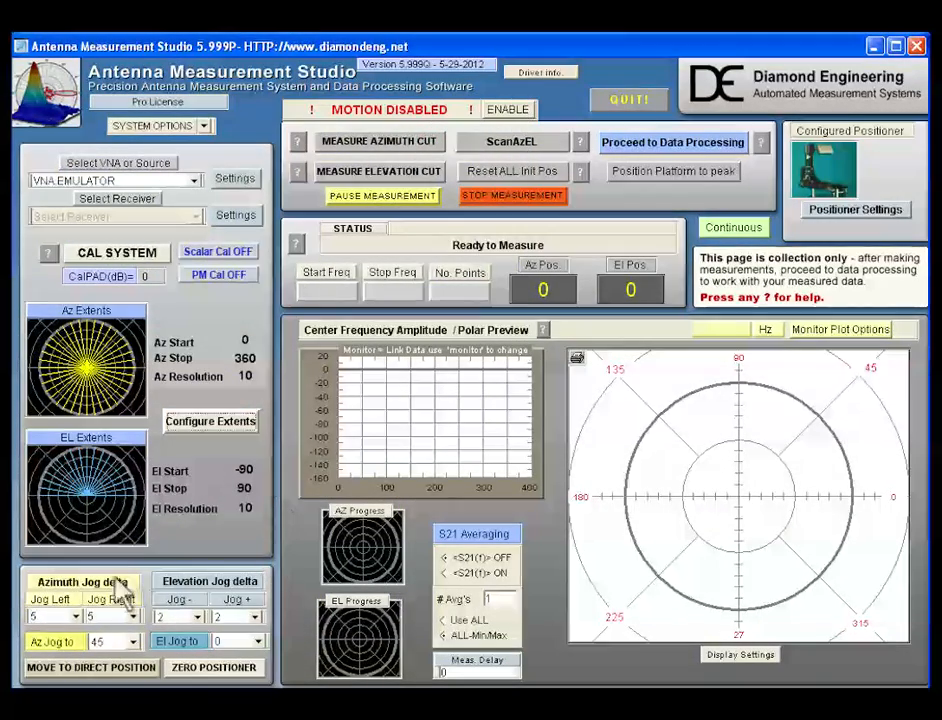
Jog the azimuth left by 5 degrees and another 0.5 degrees, and set that position as zero azimuth and elevation
click(236, 617)
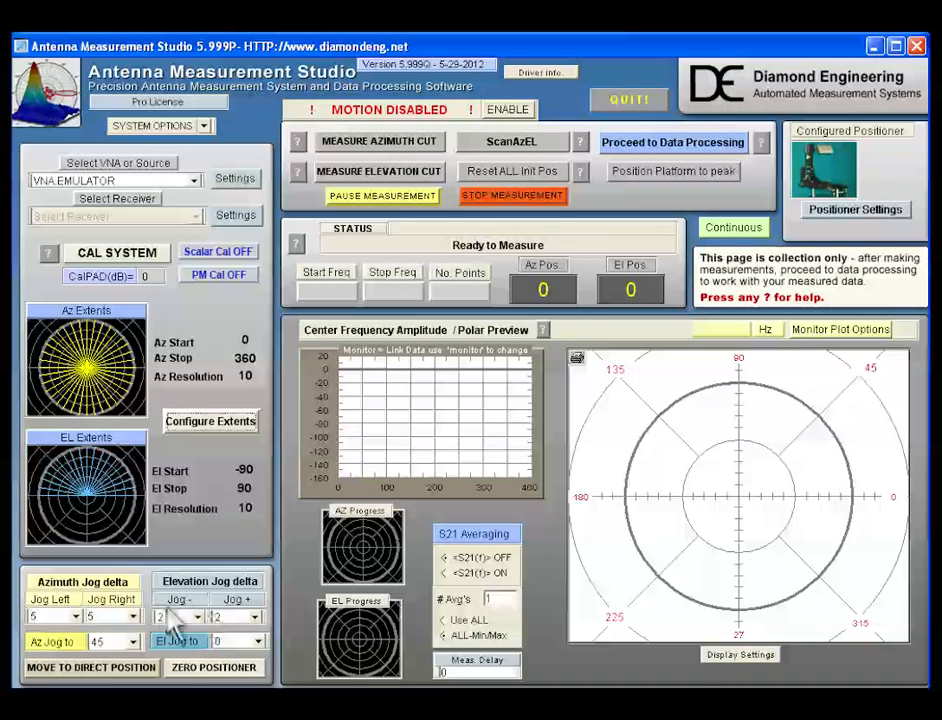
click(76, 617)
click(52, 634)
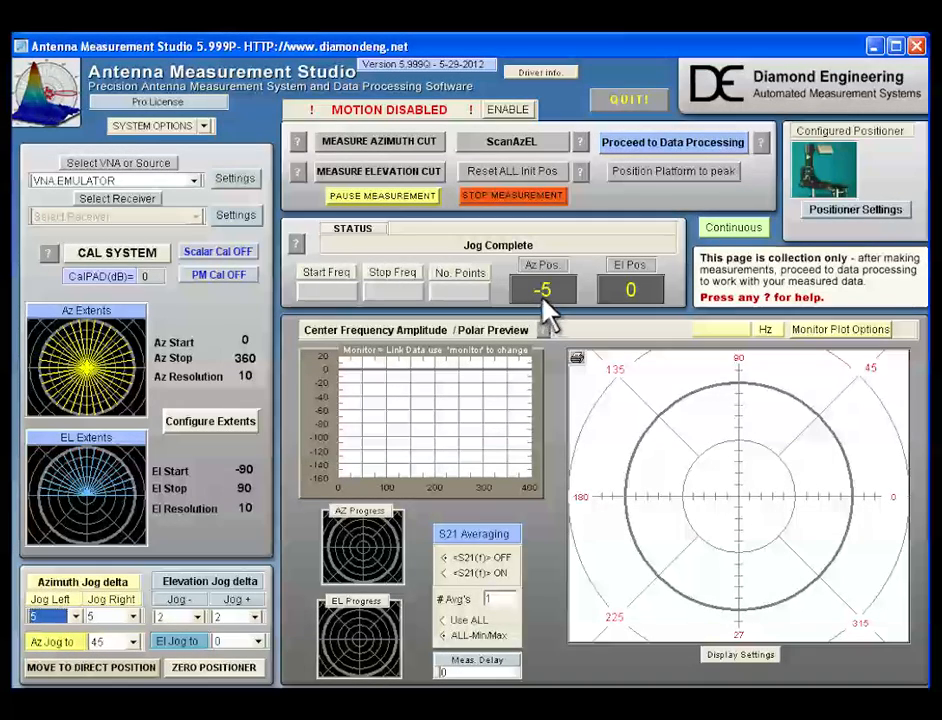
click(75, 616)
drag(77, 675, 78, 652)
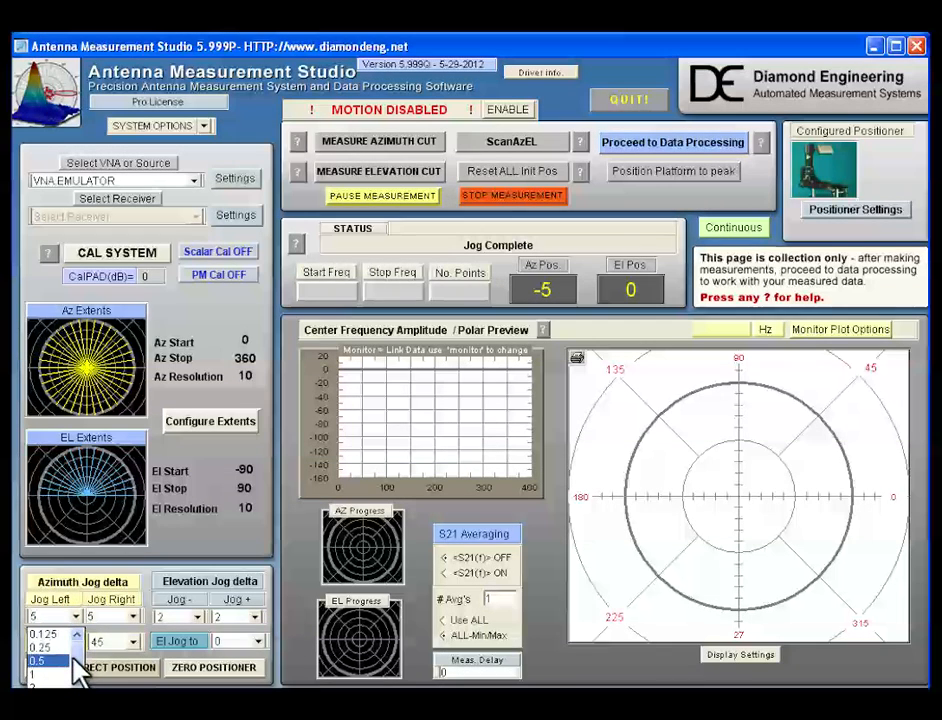
click(66, 661)
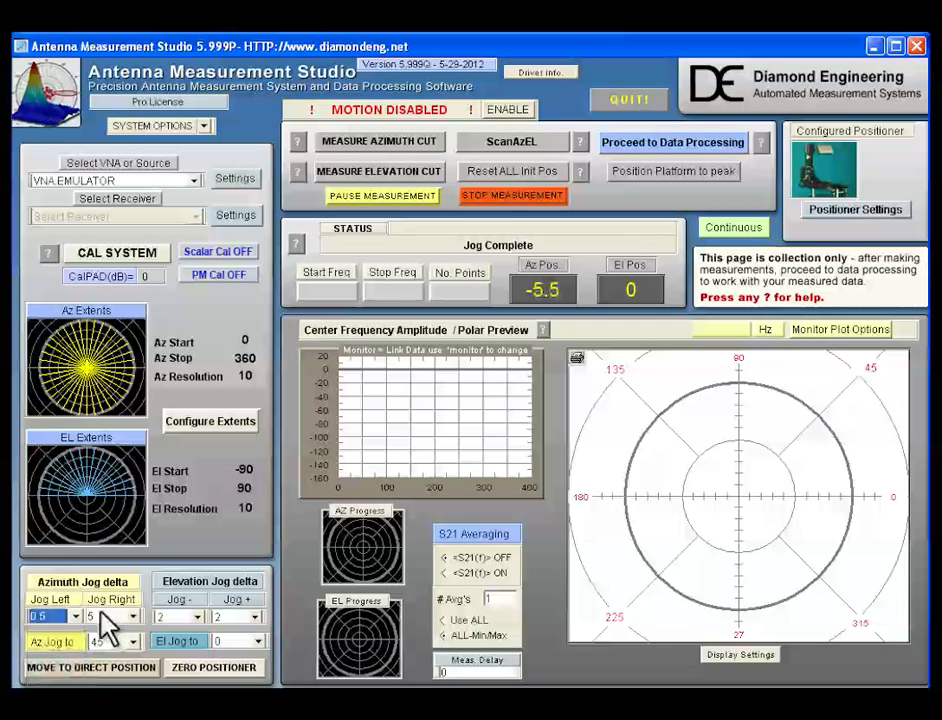
click(210, 670)
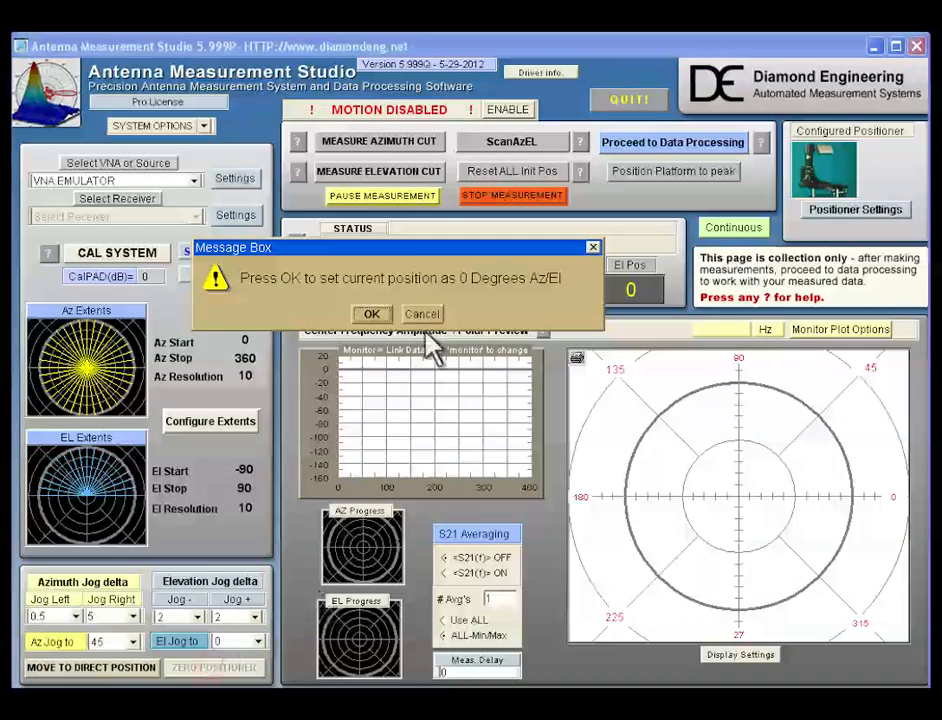
click(371, 314)
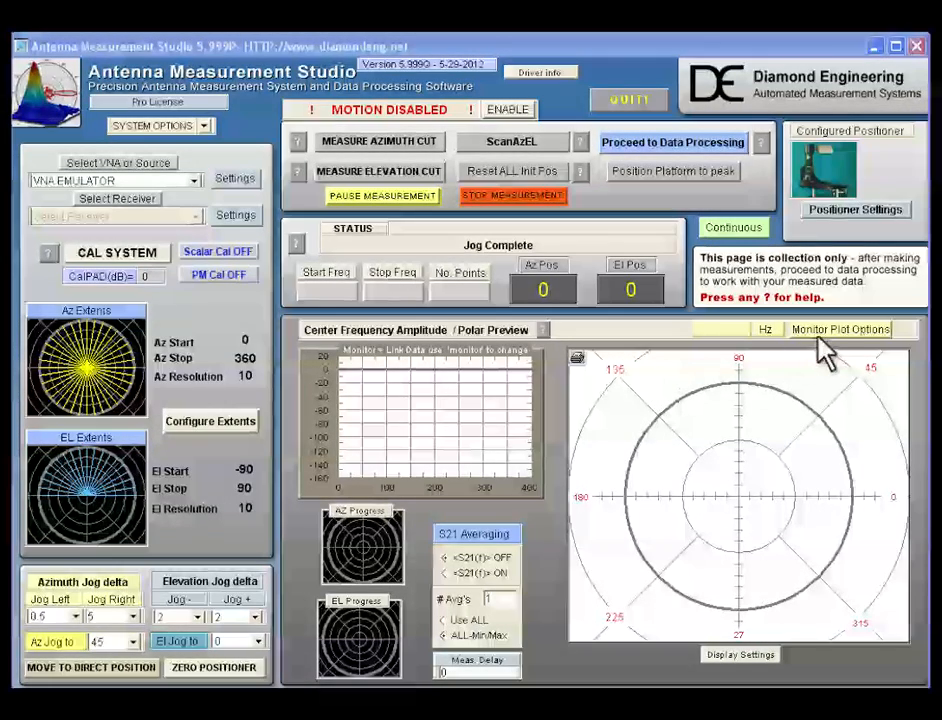
Review the measurement monitor plot options and its frequency selector, and exit with the frequency kept at 1G
click(828, 326)
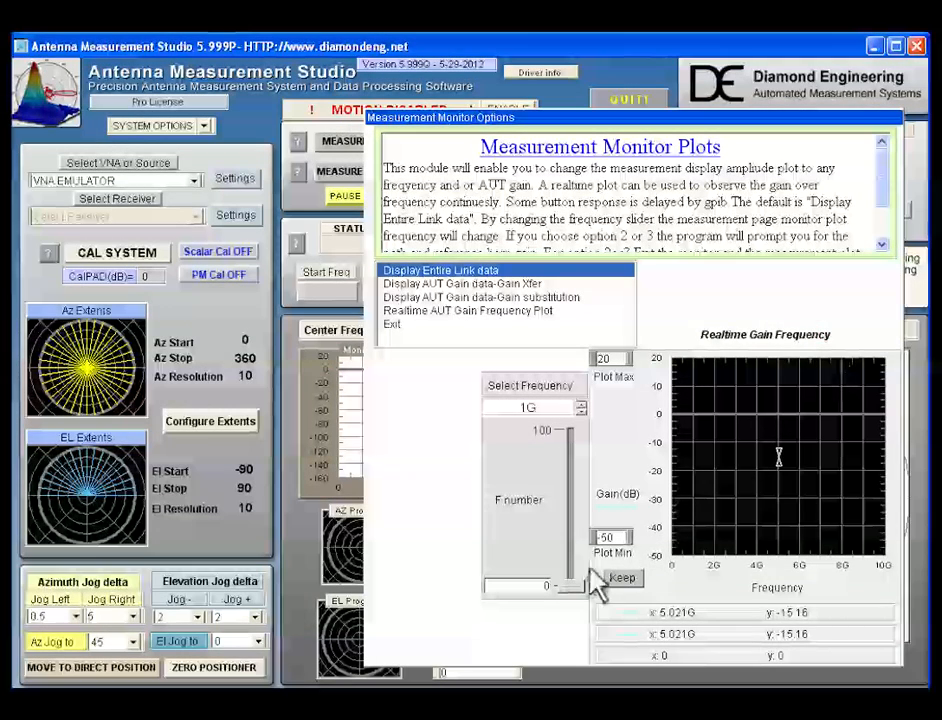
drag(570, 585, 575, 610)
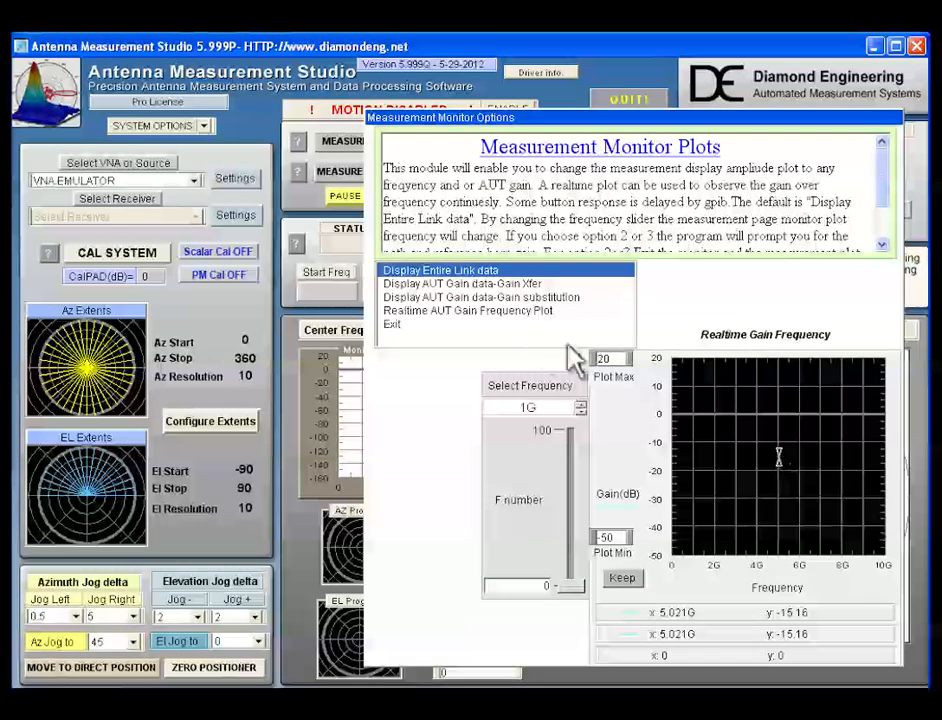
click(392, 324)
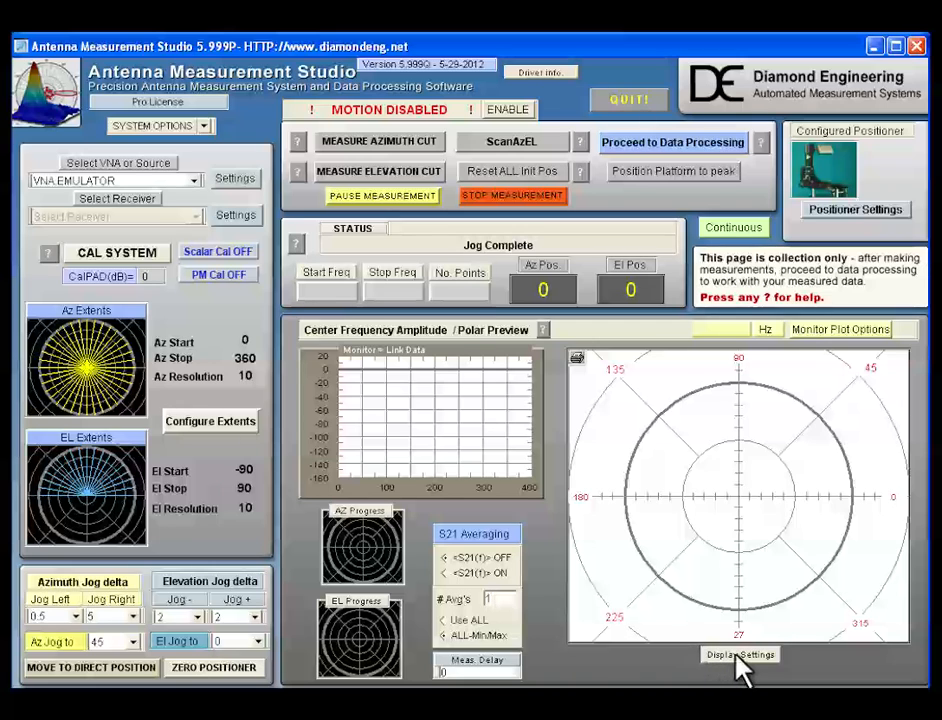
Review the polar plot display settings and save them with both the azimuth and elevation offsets at 0
click(751, 654)
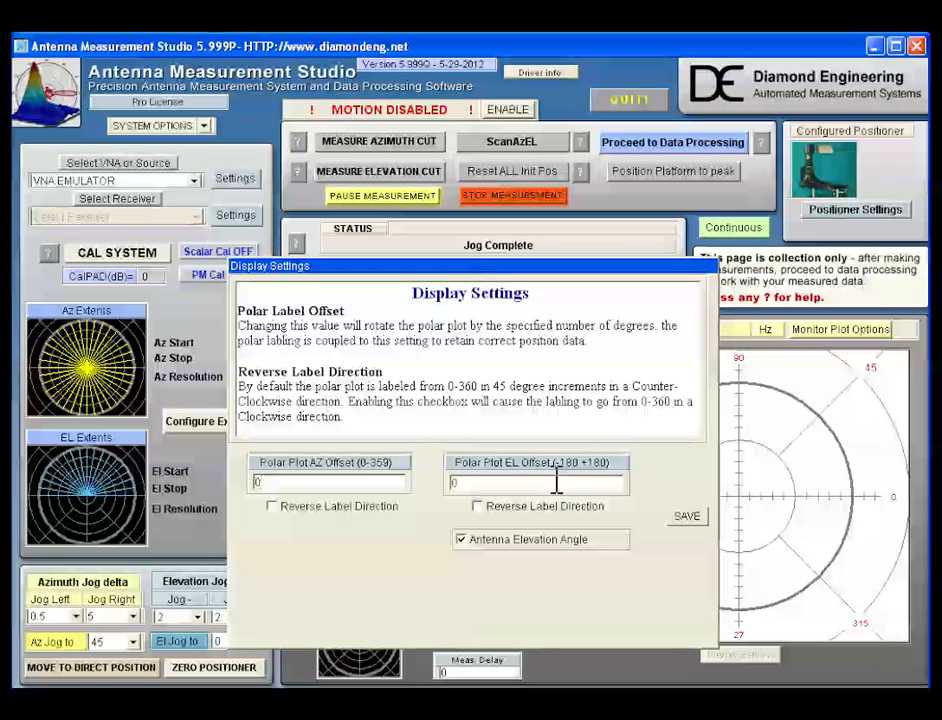
click(680, 518)
click(414, 316)
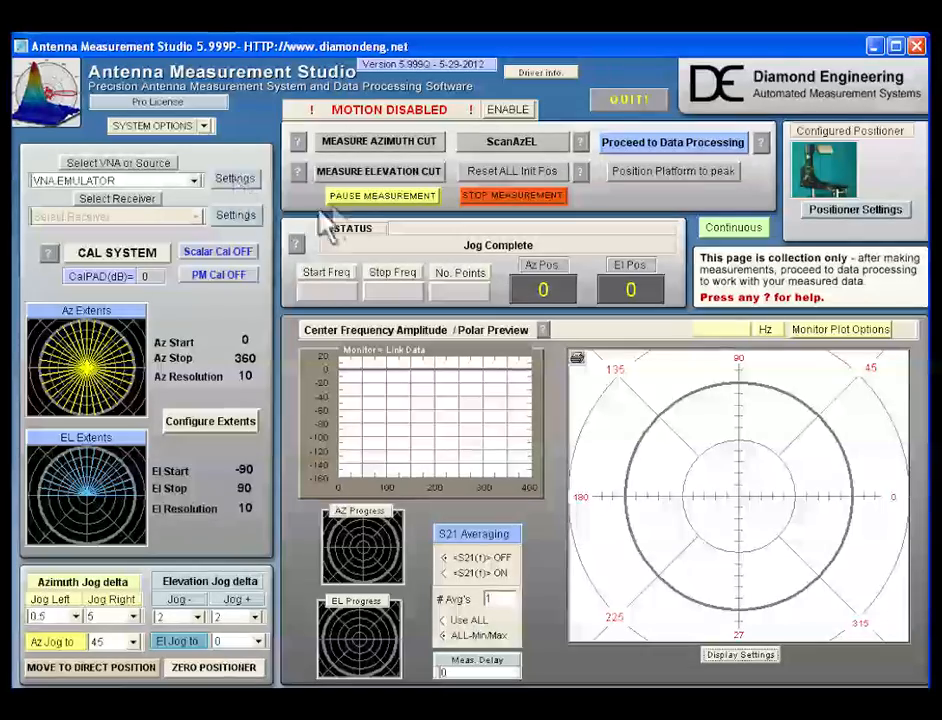
Measure the azimuth cut of the simulated ideal dipole
click(388, 143)
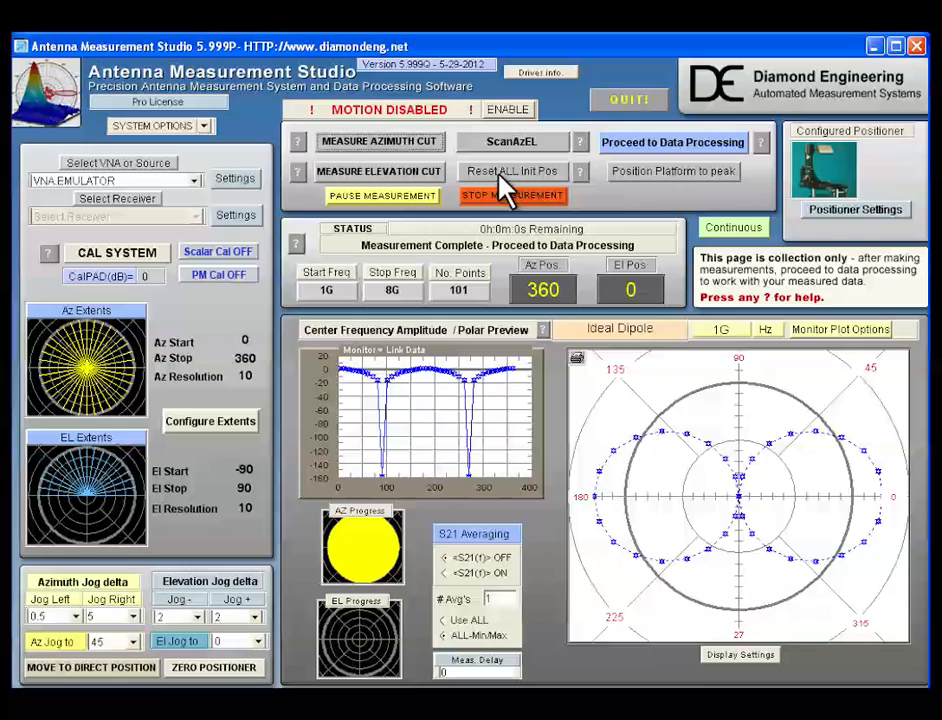
Clear all collected measurements, reset the platform position to 0,0, and run a full azimuth and elevation scan of the ideal dipole
click(500, 171)
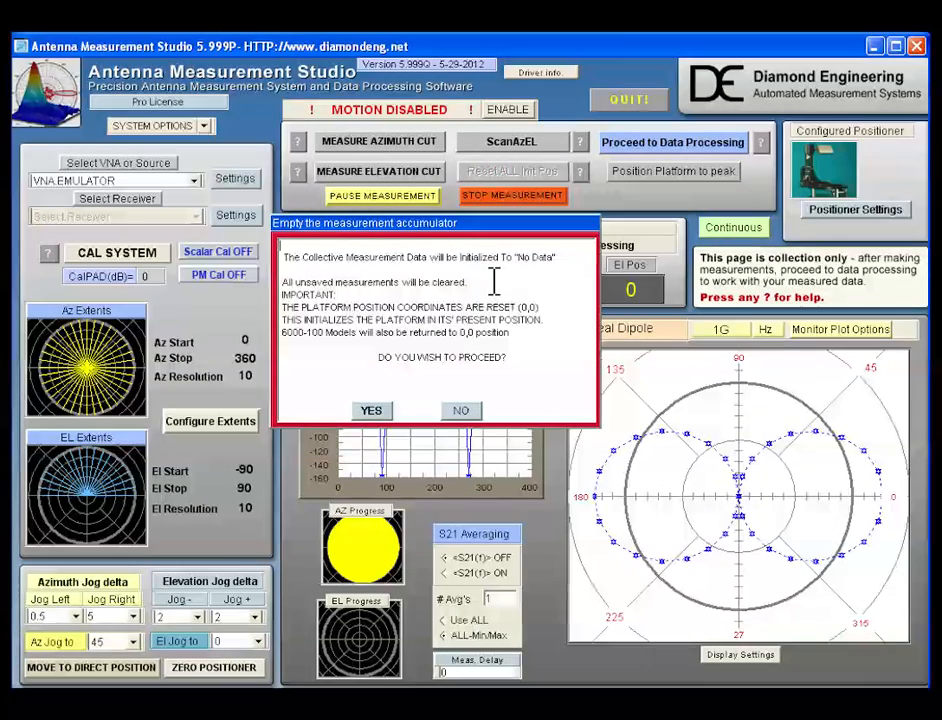
click(374, 411)
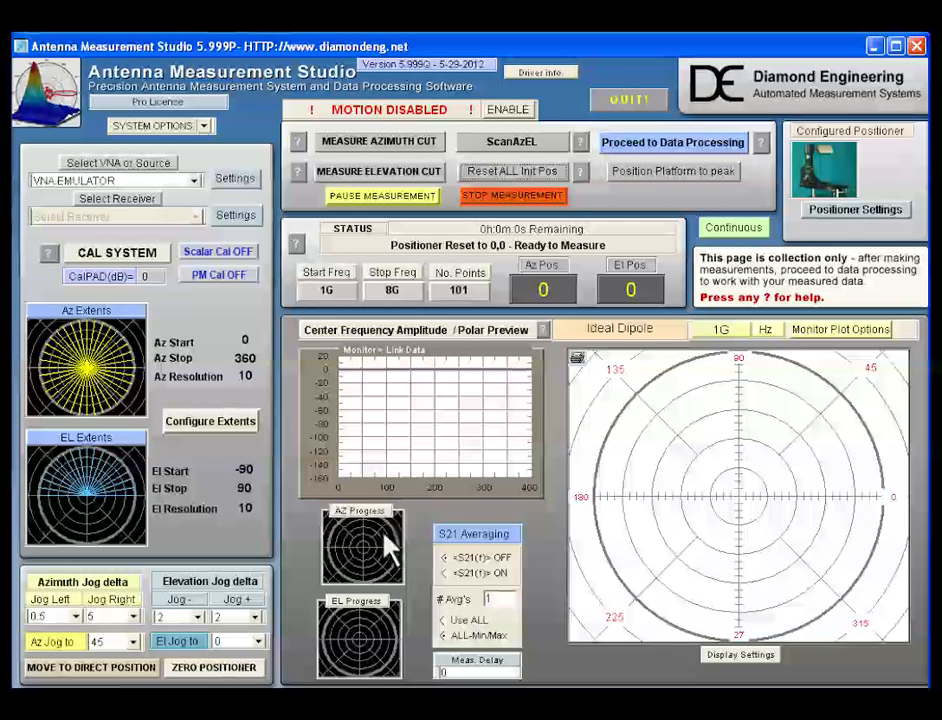
click(512, 152)
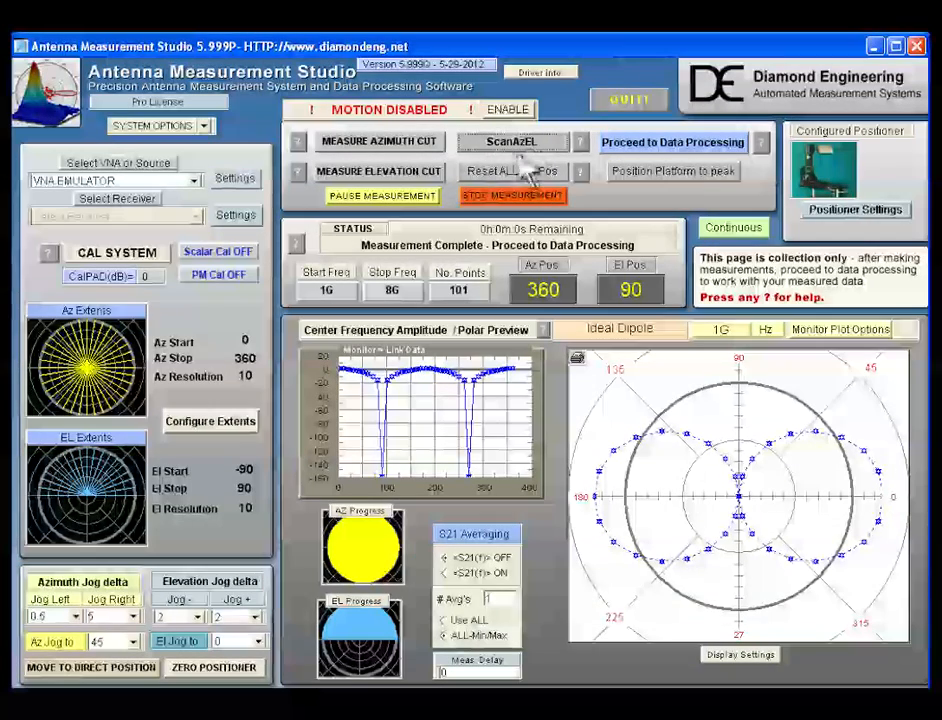
Proceed to data processing and store the new measurement in data storage register 1
click(662, 148)
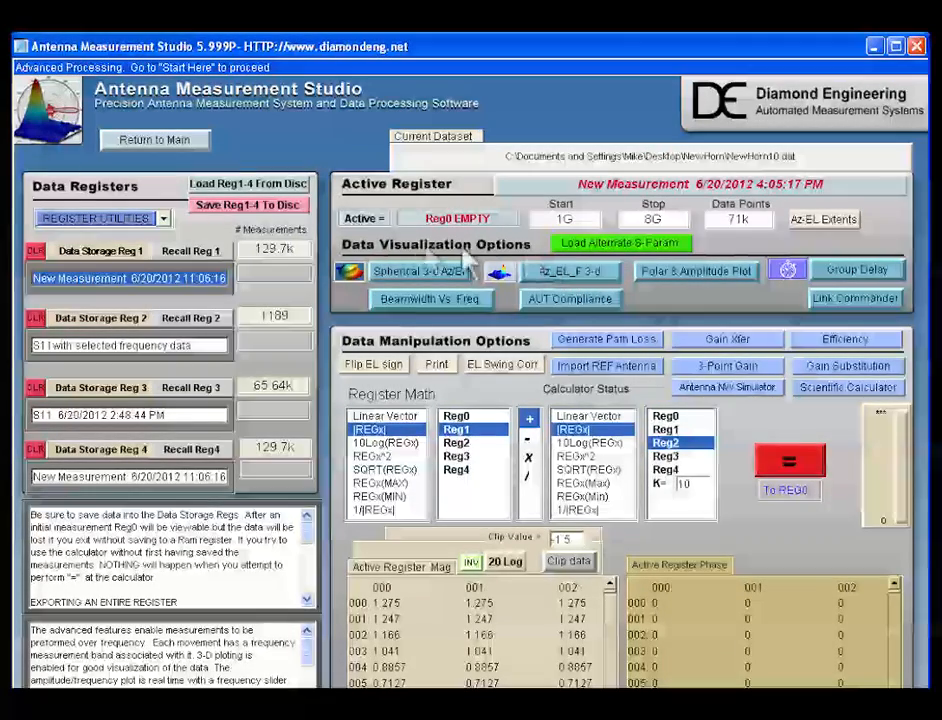
click(128, 253)
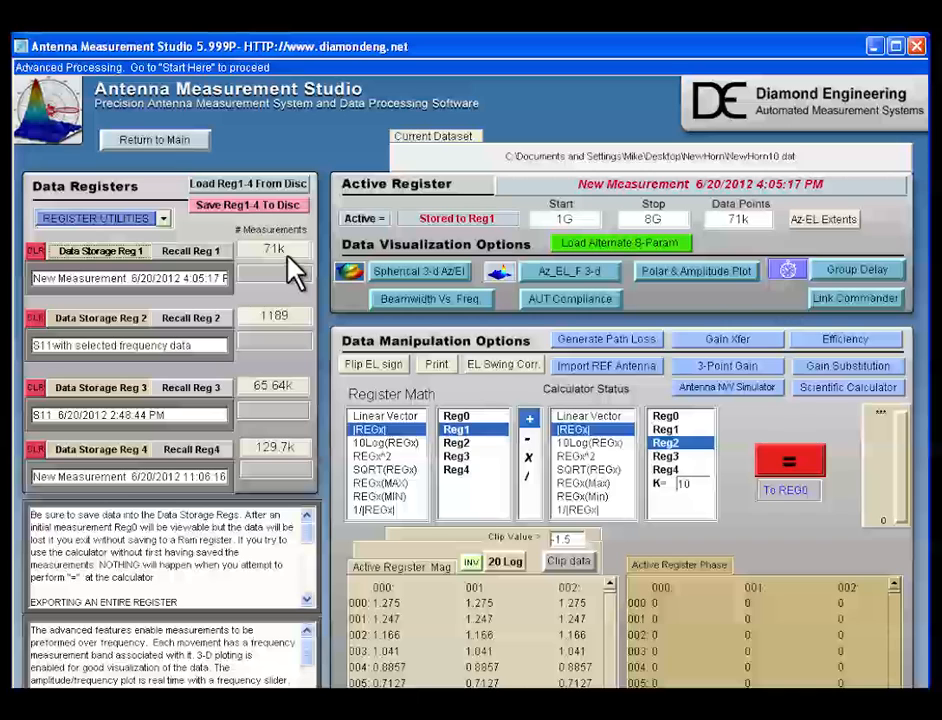
Review the azimuth and elevation extents of the active measurement and the available register utilities without applying any
click(826, 221)
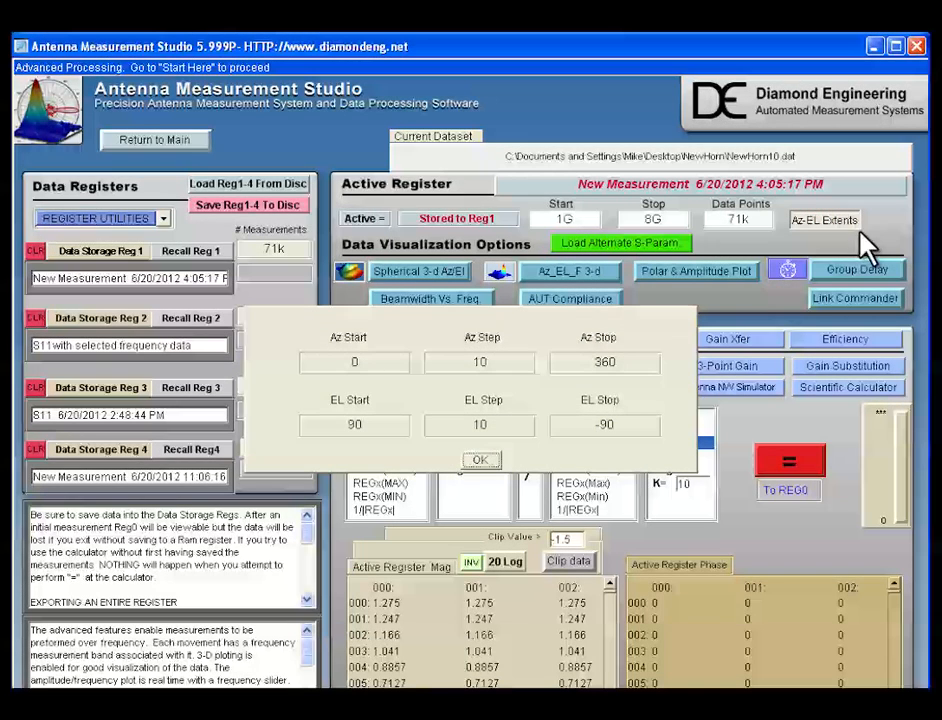
click(480, 460)
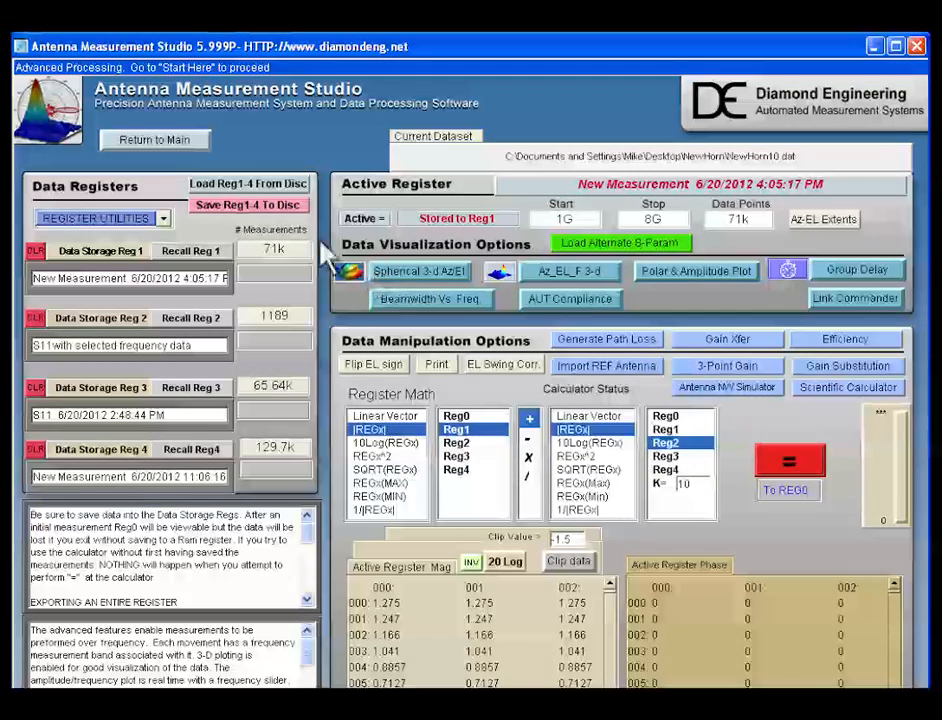
click(163, 218)
scroll(165, 272, up, 1)
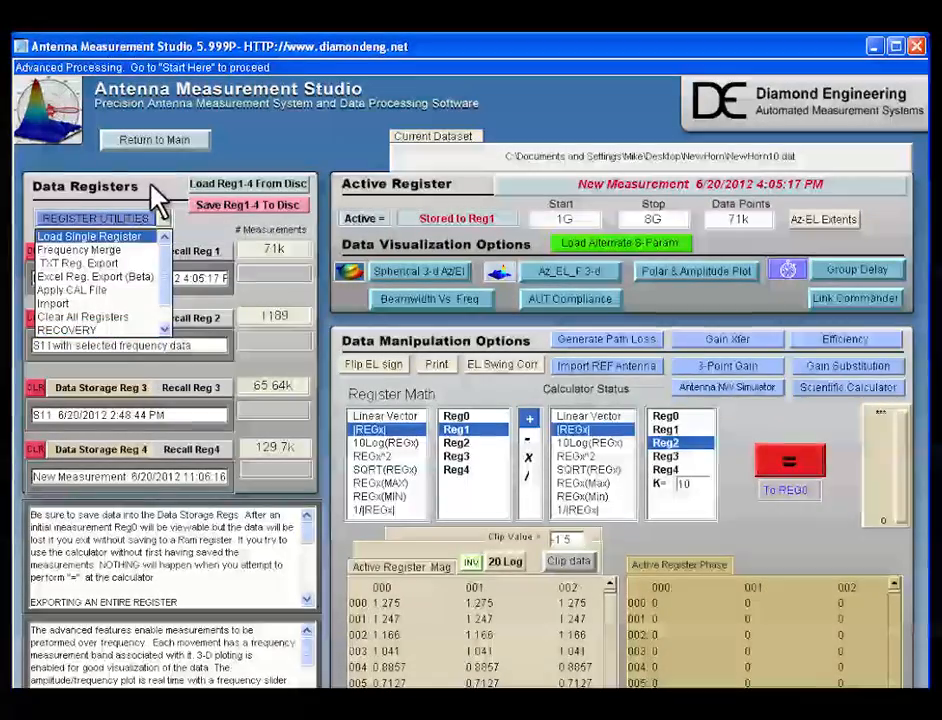
click(150, 184)
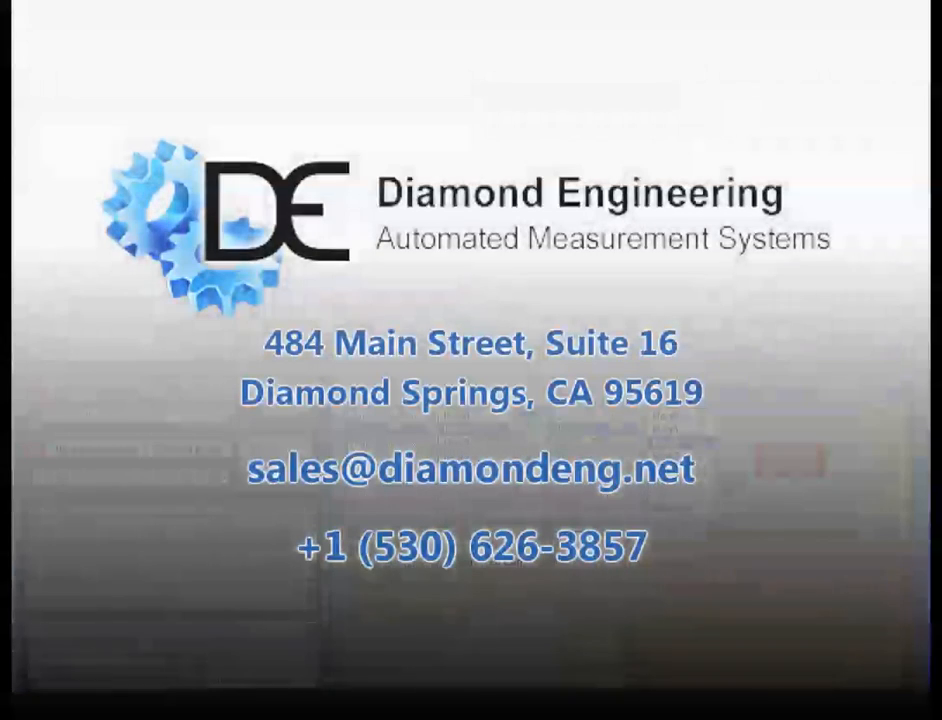